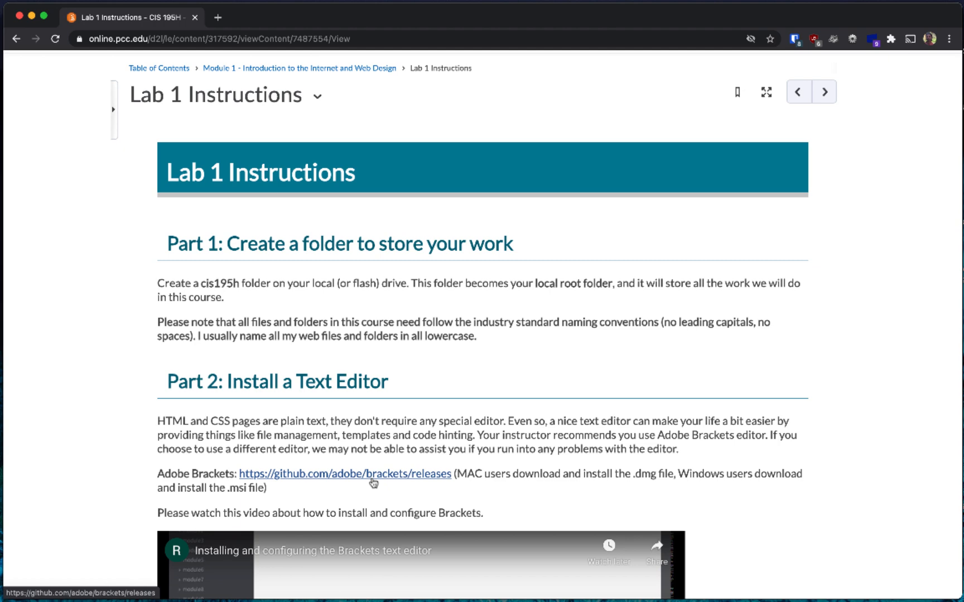
Open the Adobe Brackets releases page from the lab instructions and download Brackets.Release.1.14.2.dmg.
left_click(373, 474)
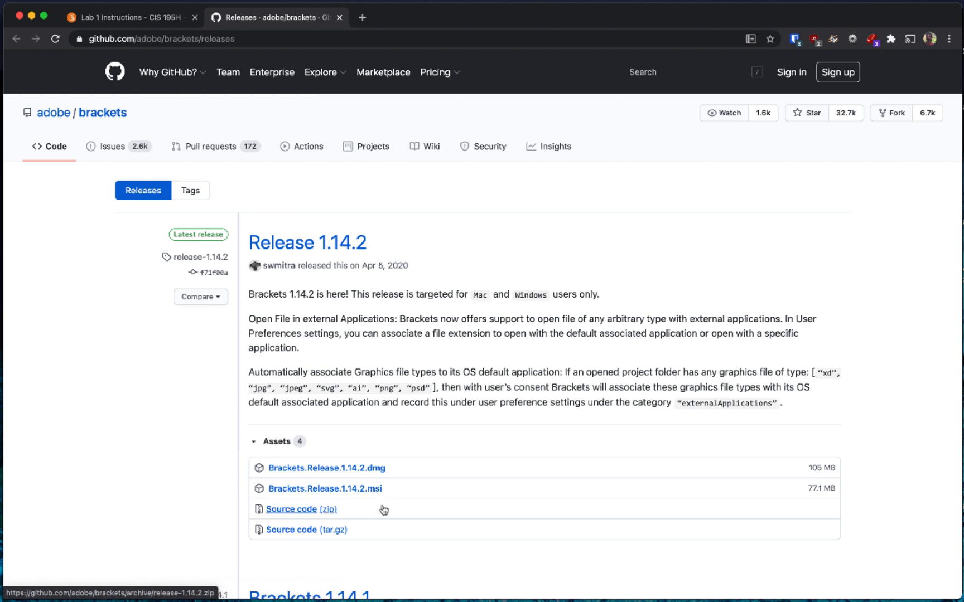
left_click(341, 471)
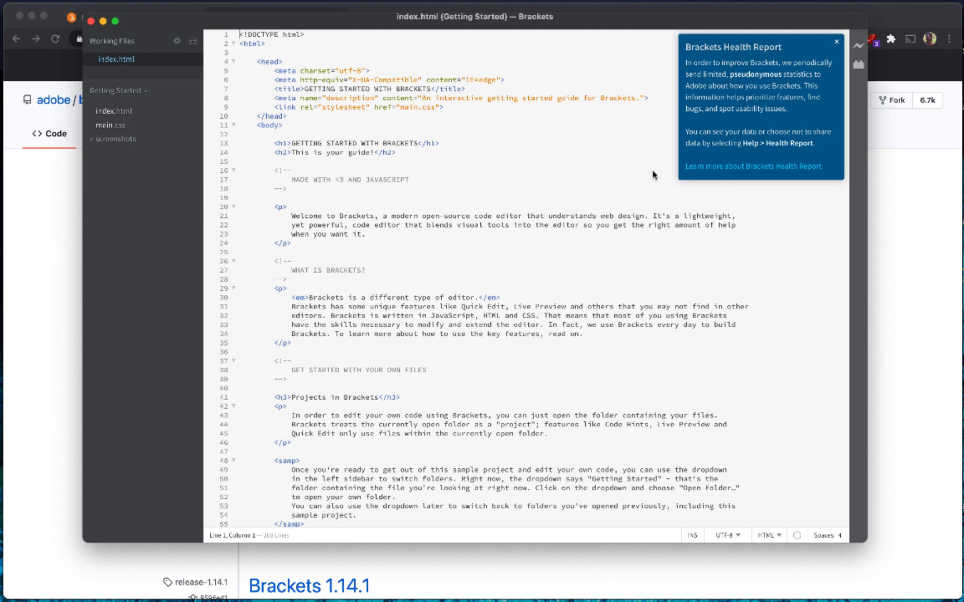
Dismiss the Brackets Health Report notice and close the Getting Started index.html from the working files.
left_click(838, 43)
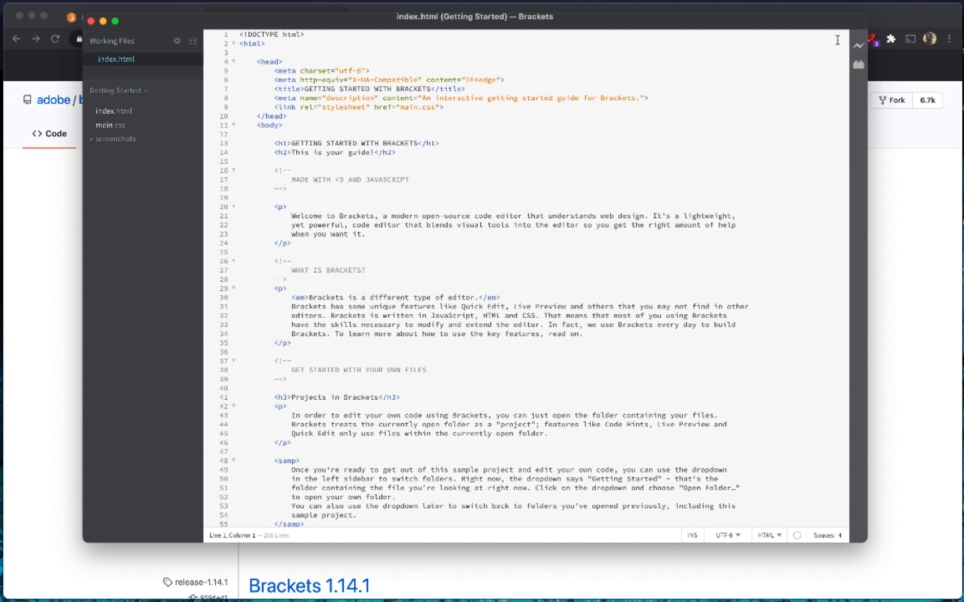
scroll(837, 40, "down", 1)
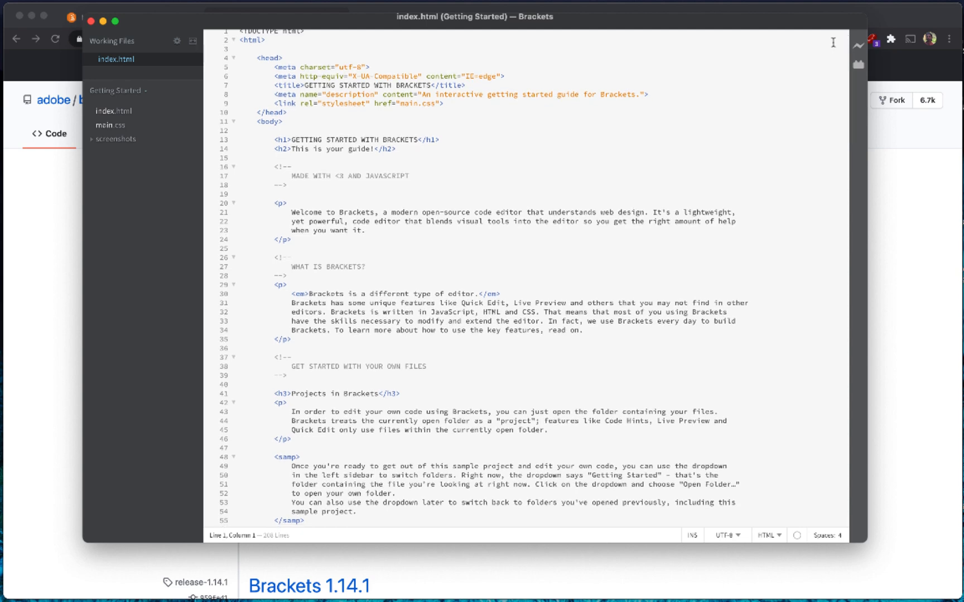
scroll(743, 56, "up", 1)
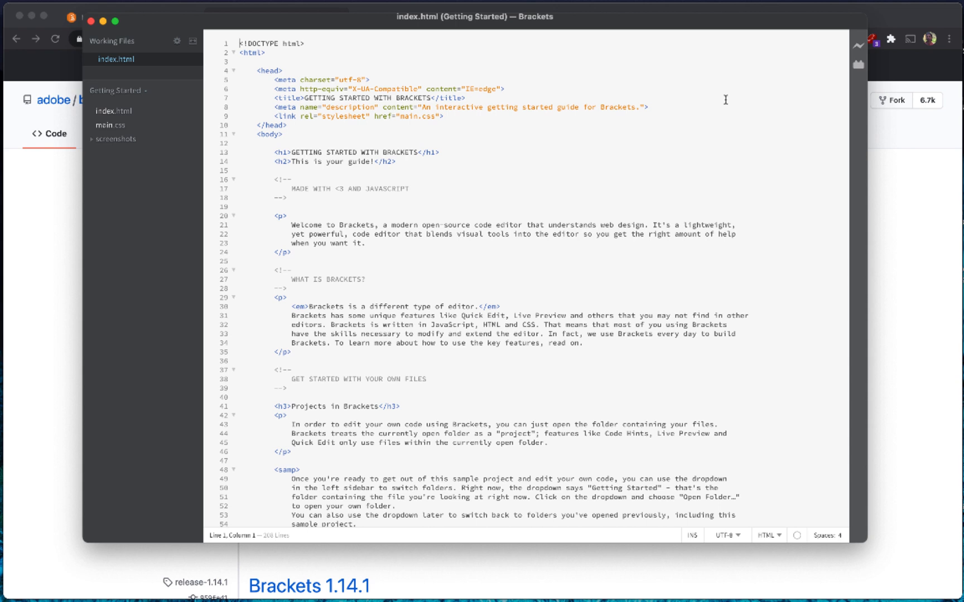
scroll(725, 99, "down", 1)
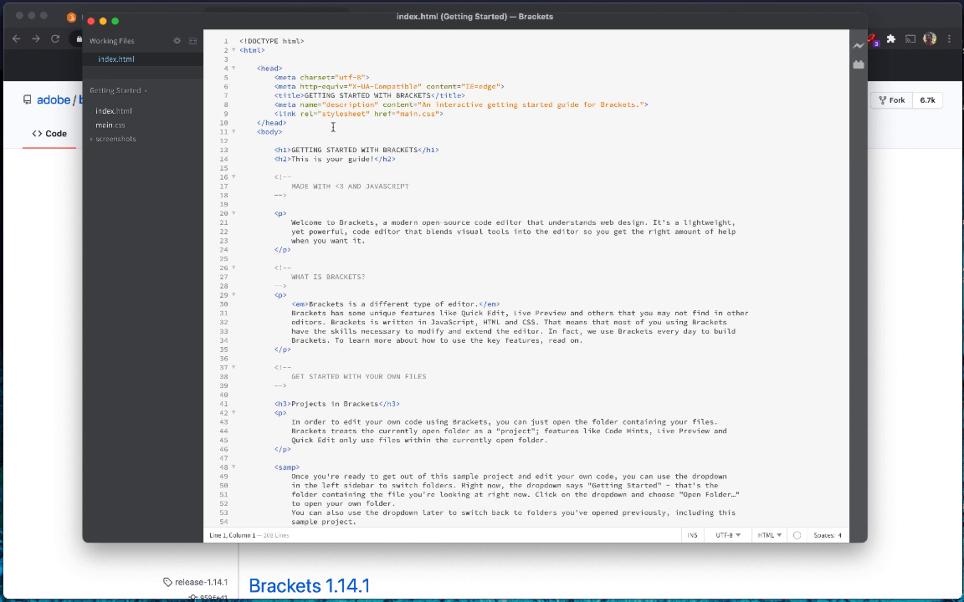
left_click(92, 60)
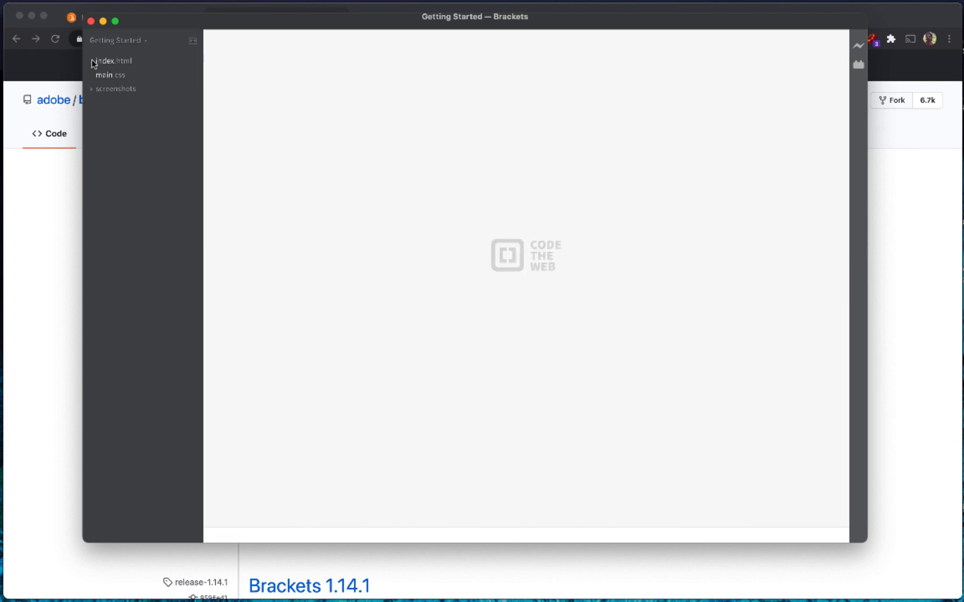
Open the cis195h folder, found inside CIS Classes under CIS 195H, as the project folder.
left_click(129, 41)
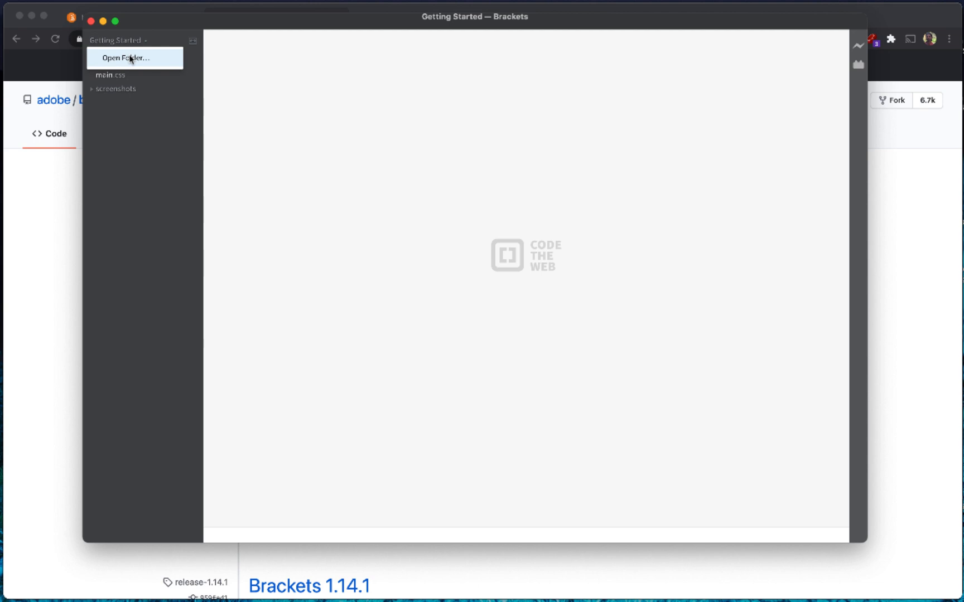
left_click(130, 58)
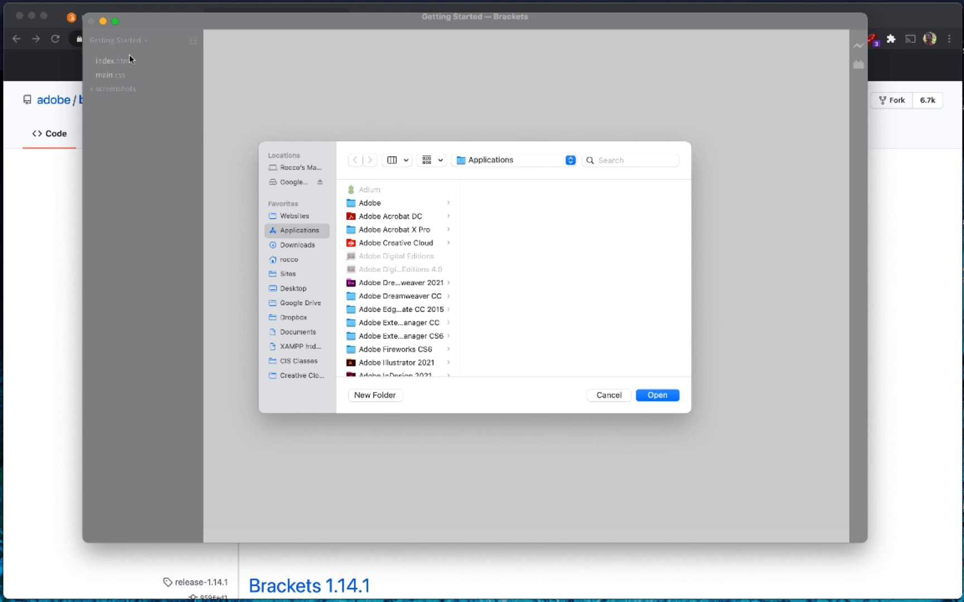
left_click(301, 362)
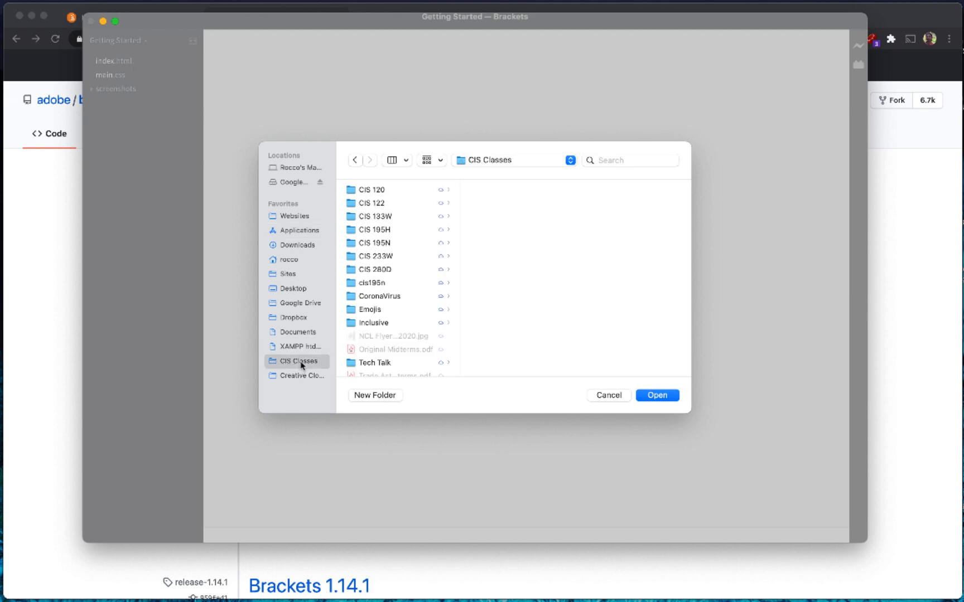
left_click(385, 233)
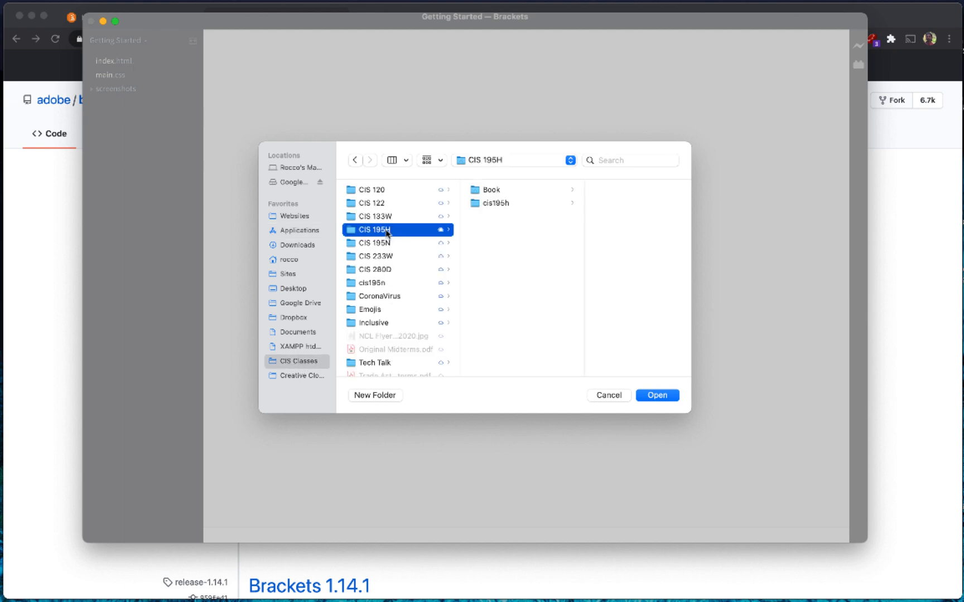
left_click(490, 204)
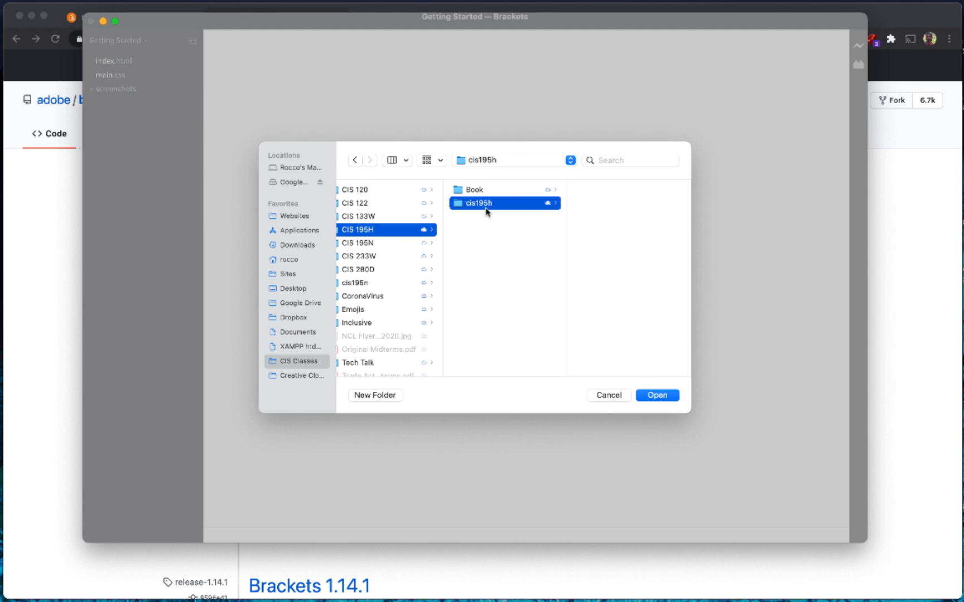
left_click(663, 397)
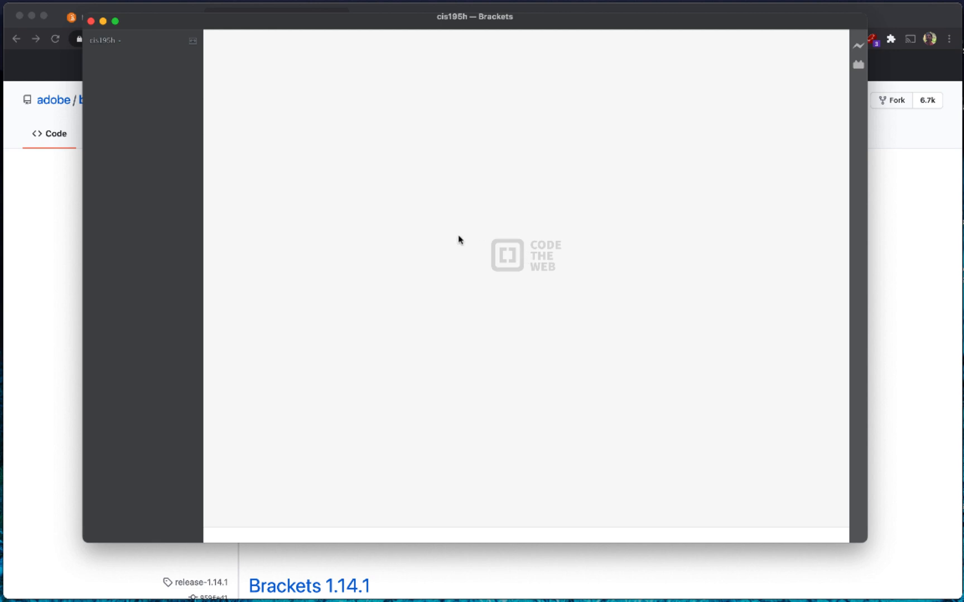
Create a new folder named chapter1 in the root of the cis195h project.
right_click(119, 68)
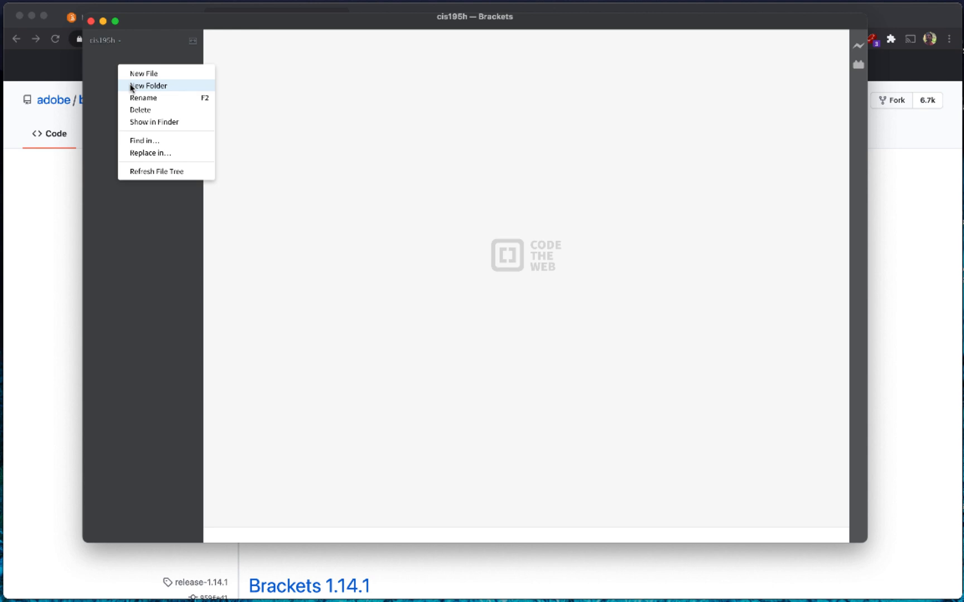
left_click(131, 87)
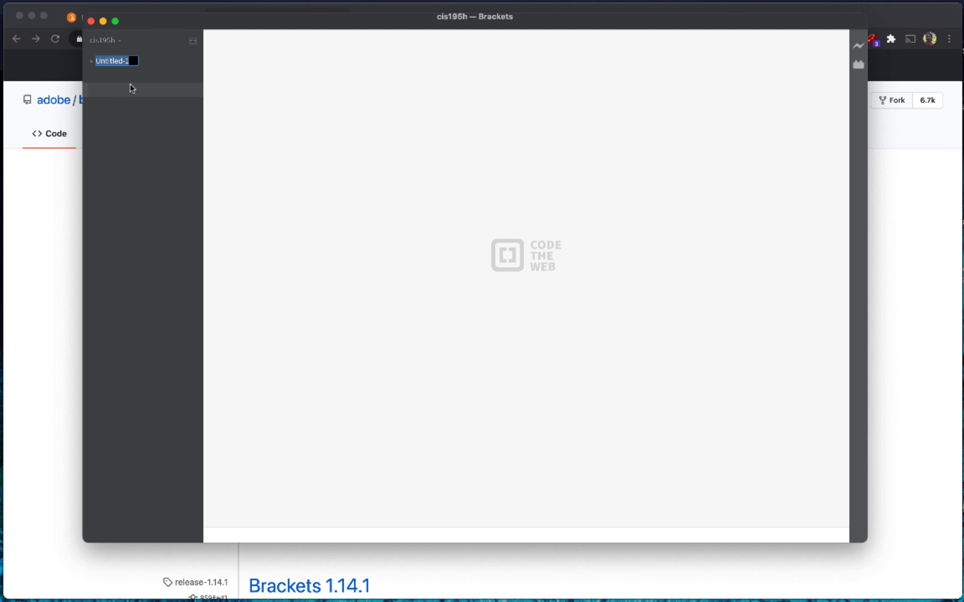
type("chapter1")
type("_")
key("BackSpace")
type("-")
key("BackSpace")
key("Return")
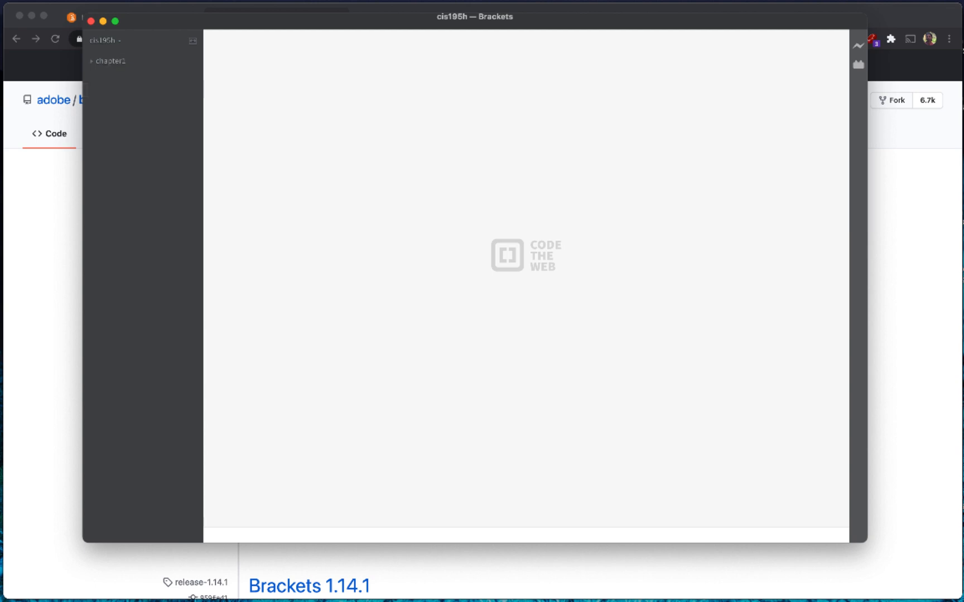
left_click(92, 64)
Switch to the Lab 1 Instructions page in Chrome and examine the optional extensions section.
left_click(55, 9)
left_click(100, 21)
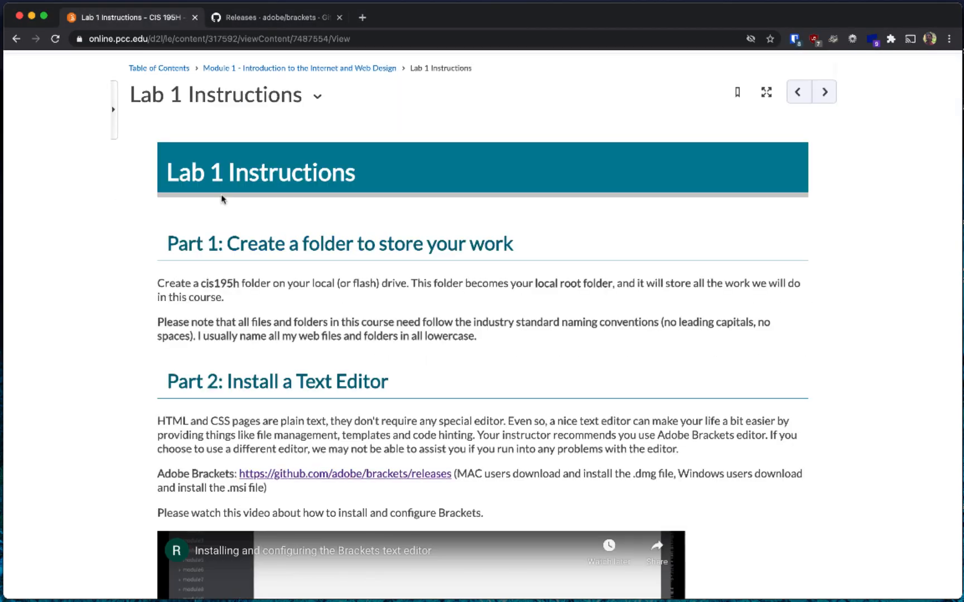
scroll(273, 280, "down", 6)
scroll(271, 279, "down", 5)
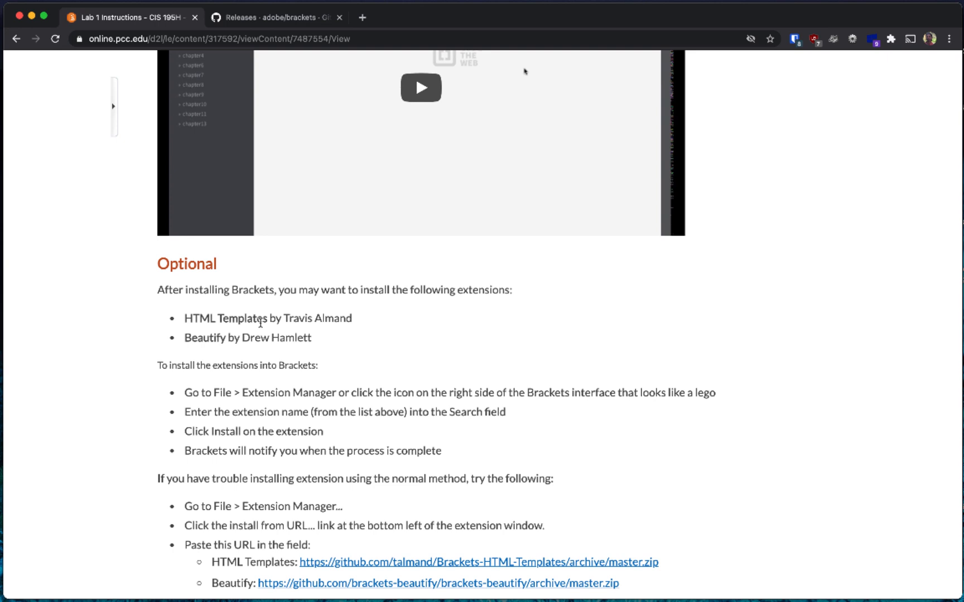
Switch to Brackets and search the available extensions for "HTML Templates".
key("super+Tab")
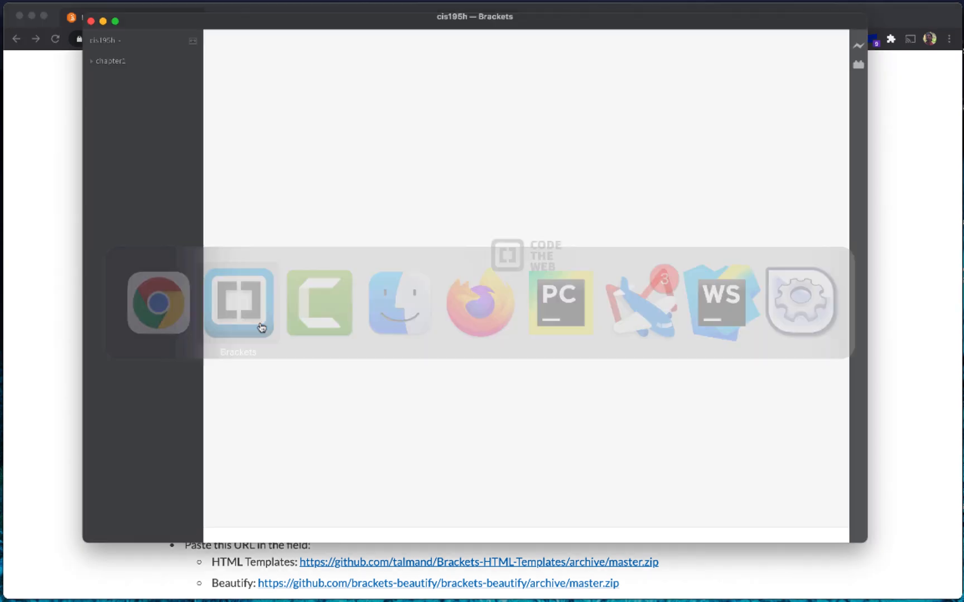
left_click(857, 65)
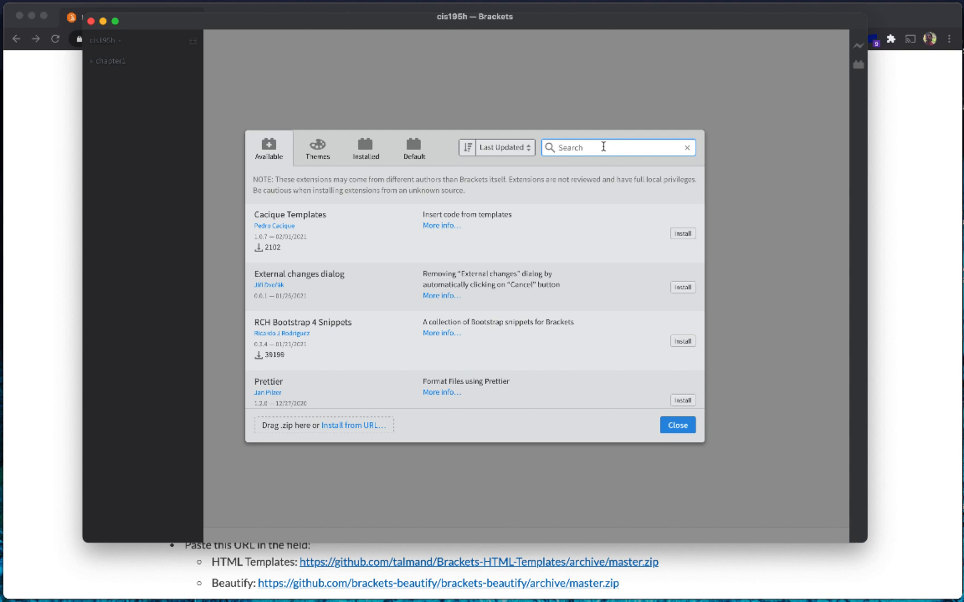
type("HTML")
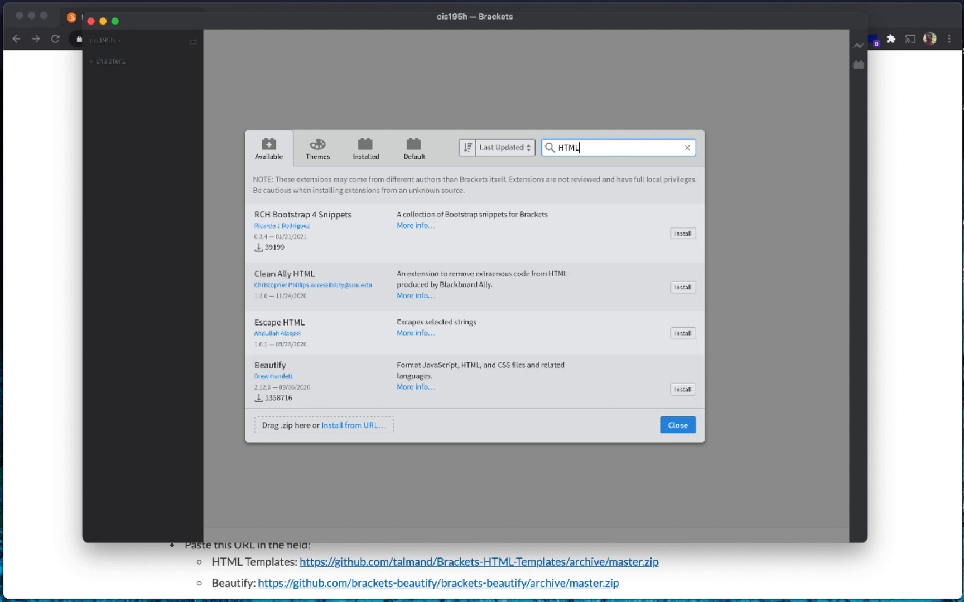
type(" Templates")
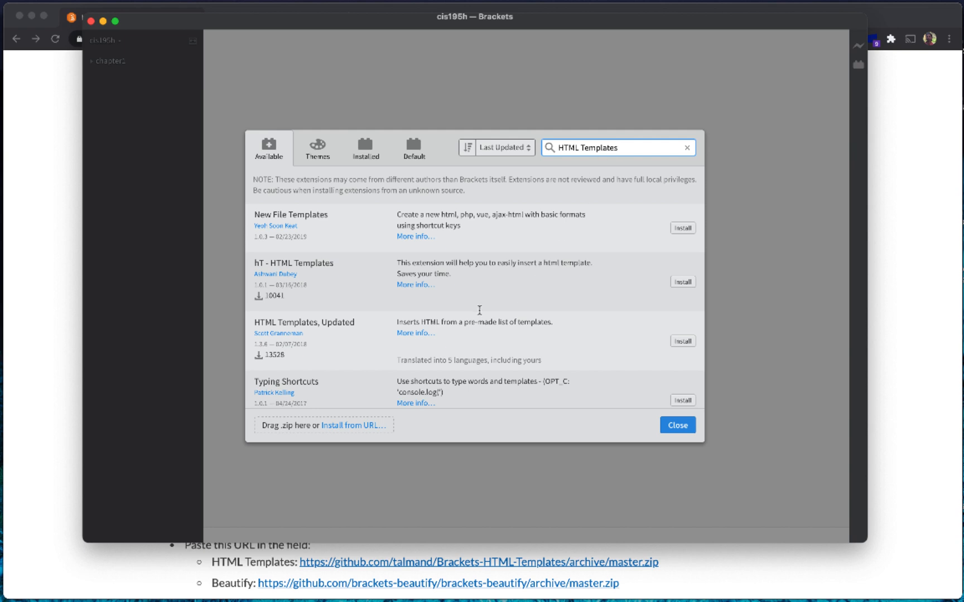
Install the HTML Templates 1.3.5 extension by the author named in the lab instructions and close the Extension Manager.
scroll(479, 311, "down", 5)
scroll(478, 310, "down", 5)
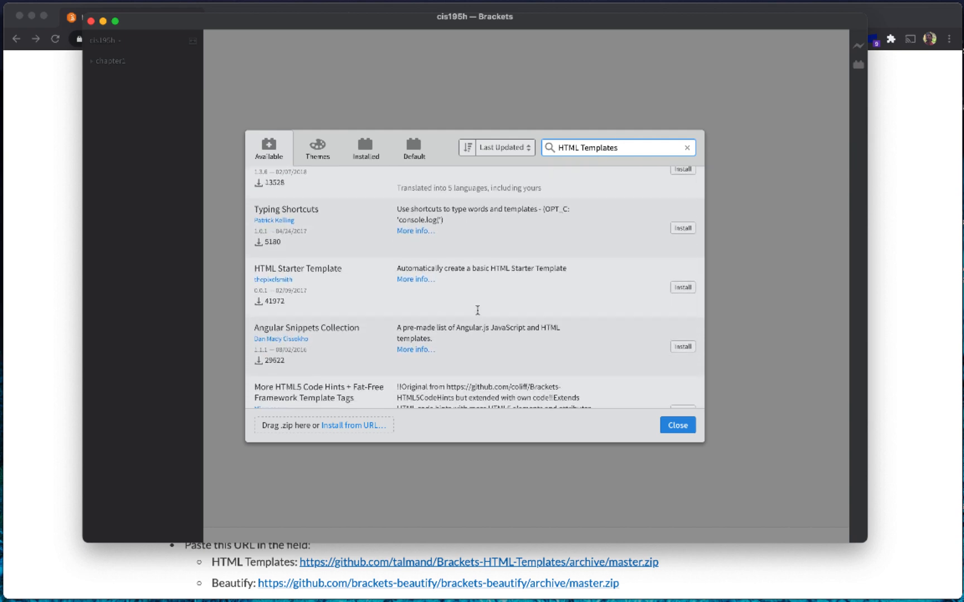
scroll(477, 310, "down", 8)
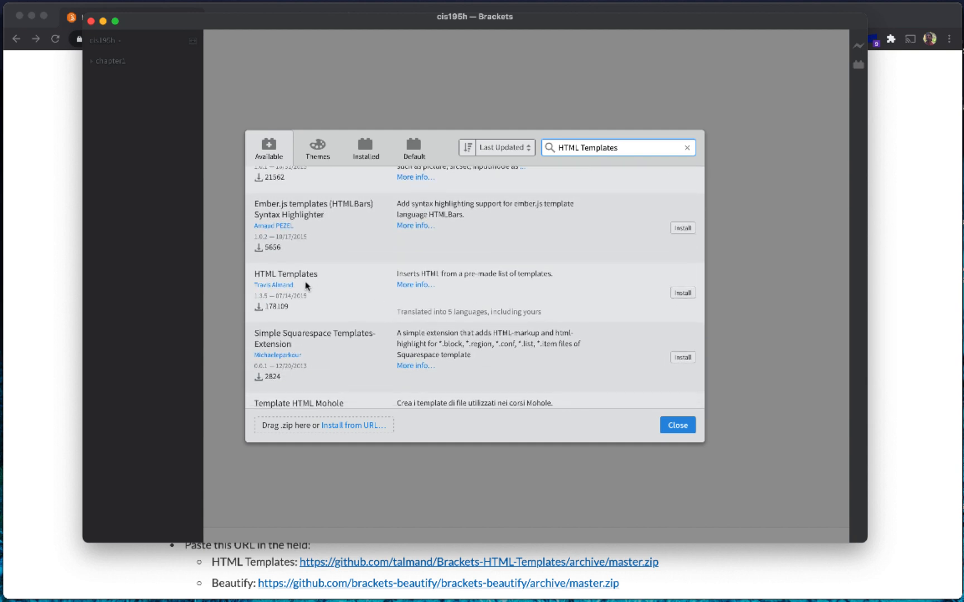
key("super+Tab")
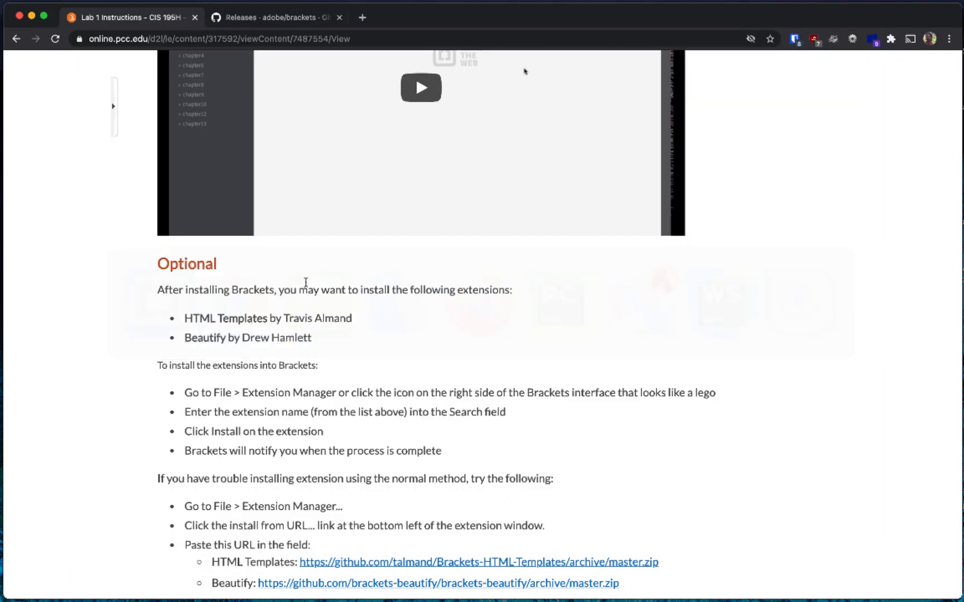
key("super+Tab")
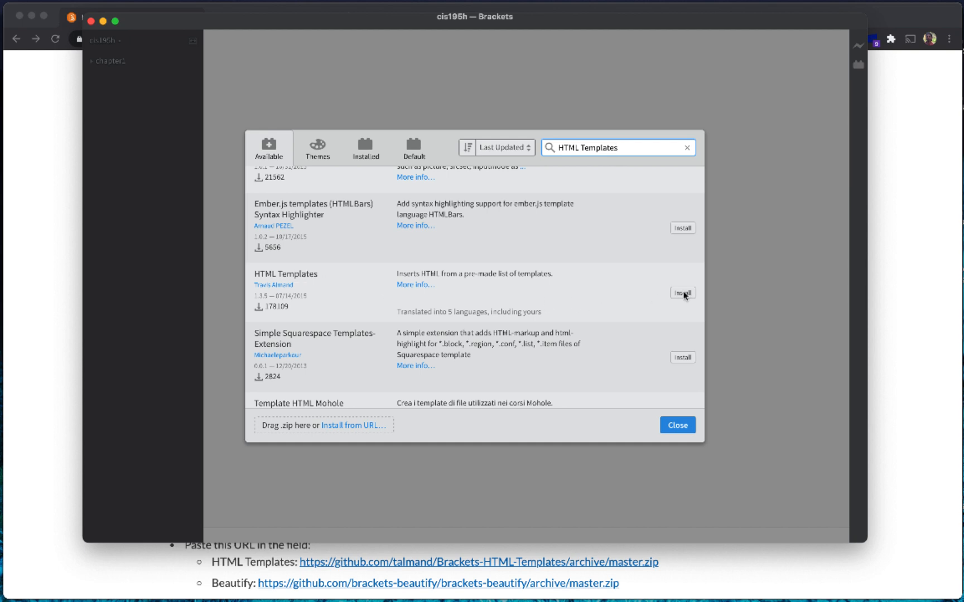
left_click(684, 294)
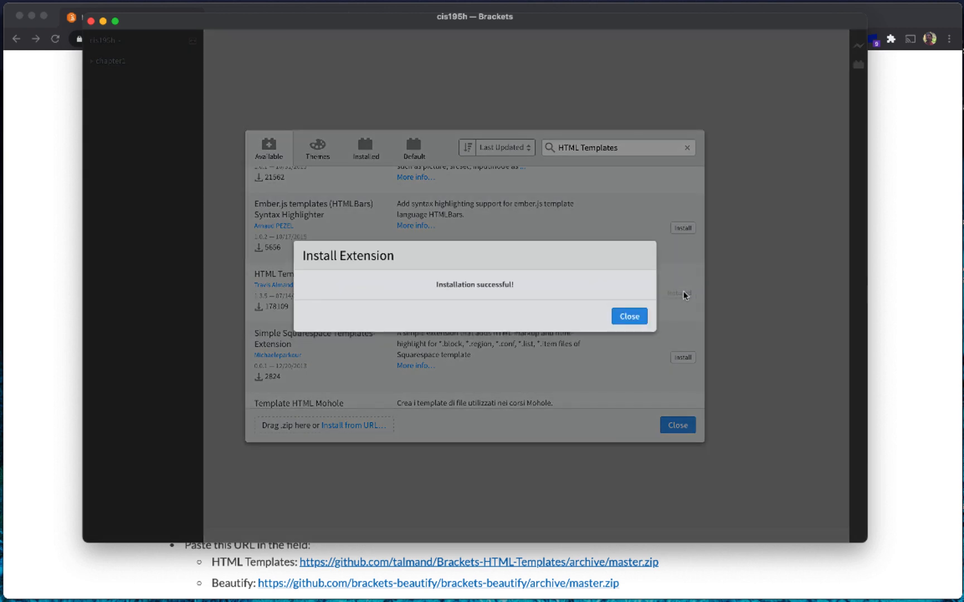
left_click(626, 318)
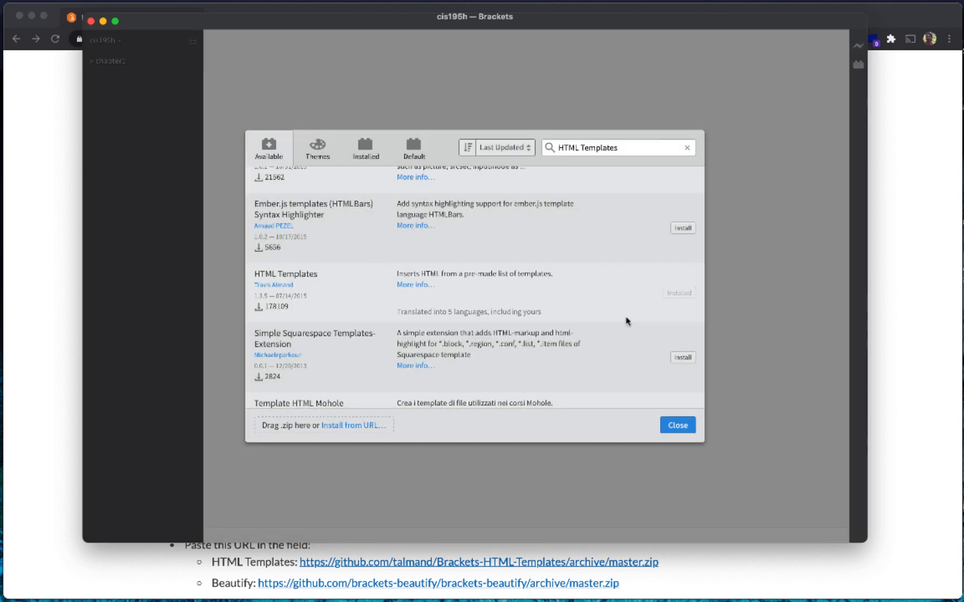
left_click(673, 427)
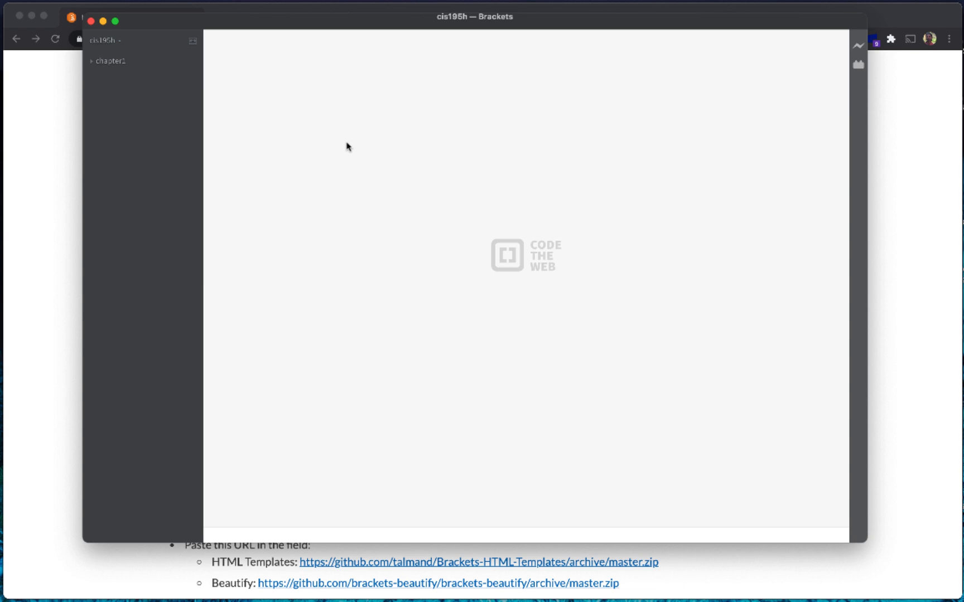
Quit Brackets after the extension installation and return to it with the cis195h project open.
key("super+q")
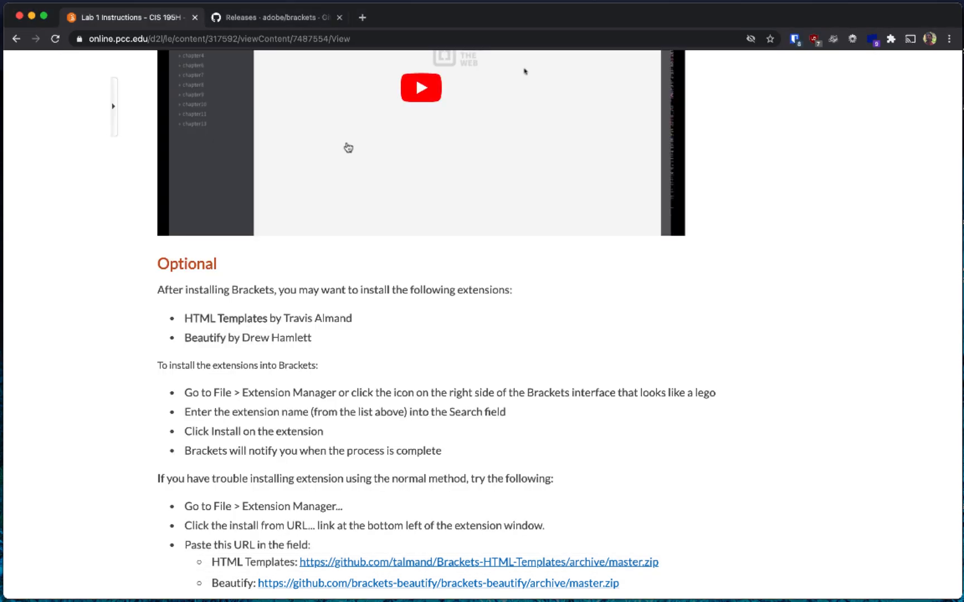
key("super+Tab")
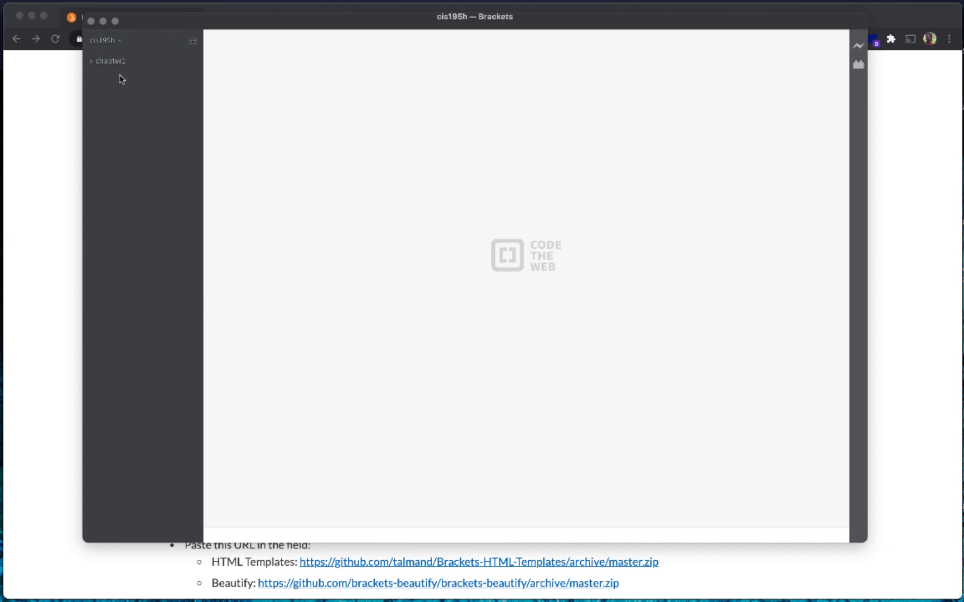
Create a new file named index.html in the root of the cis195h project, outside the chapter1 folder.
right_click(119, 77)
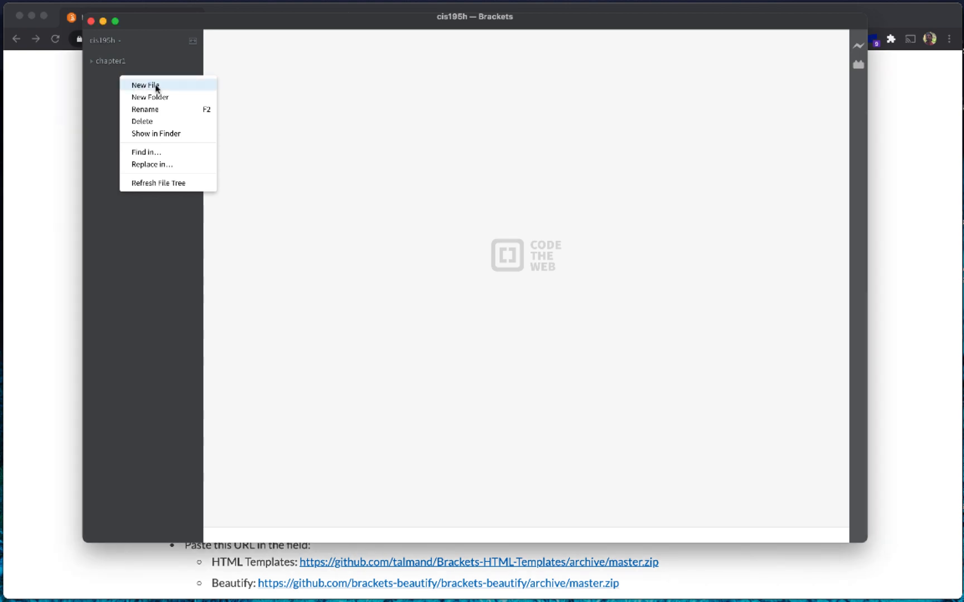
left_click(157, 86)
type("in")
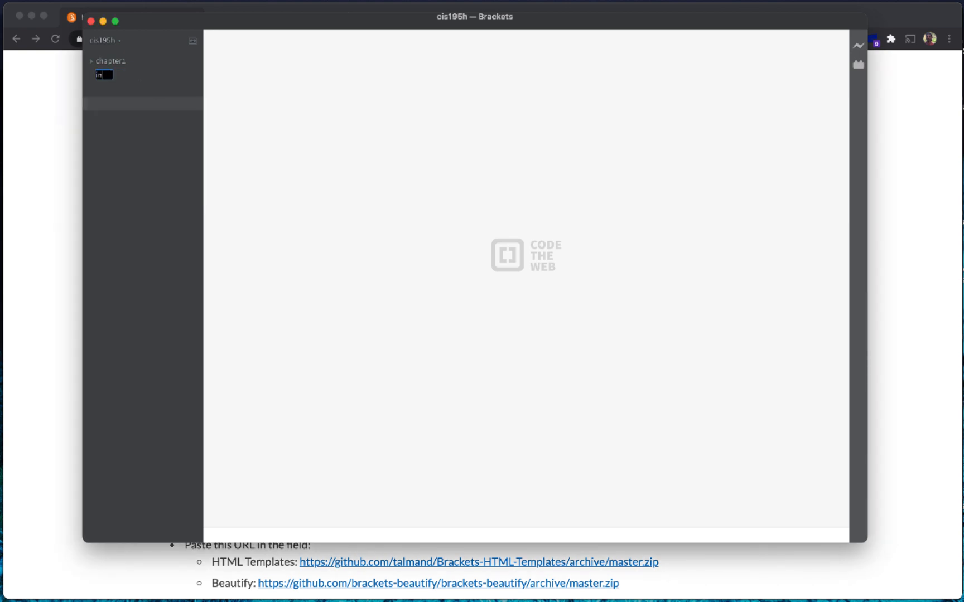
type("dex.html")
key("Return")
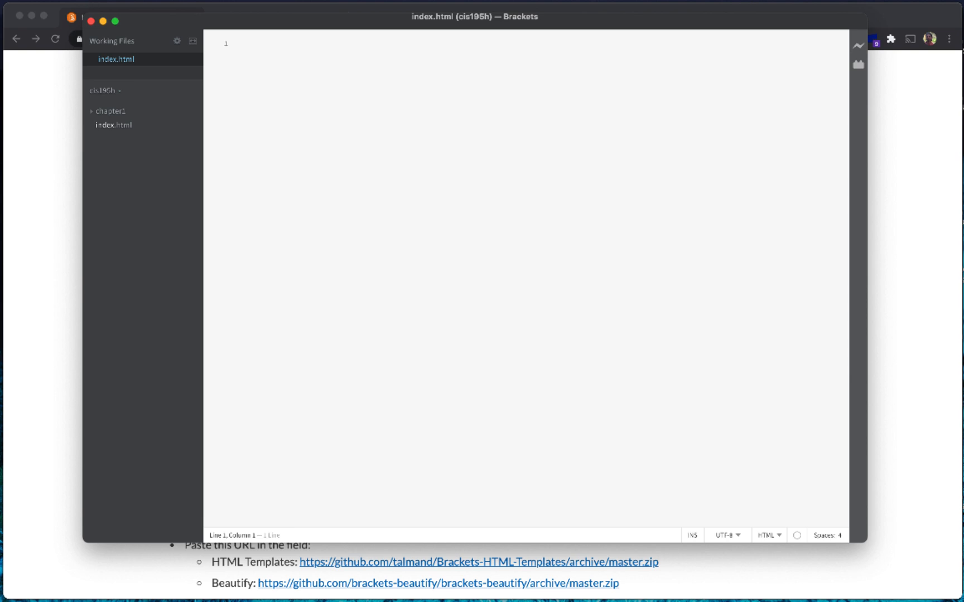
Insert the standard HTML5 doctype template into index.html using the HTML Templates extension.
left_click(77, 0)
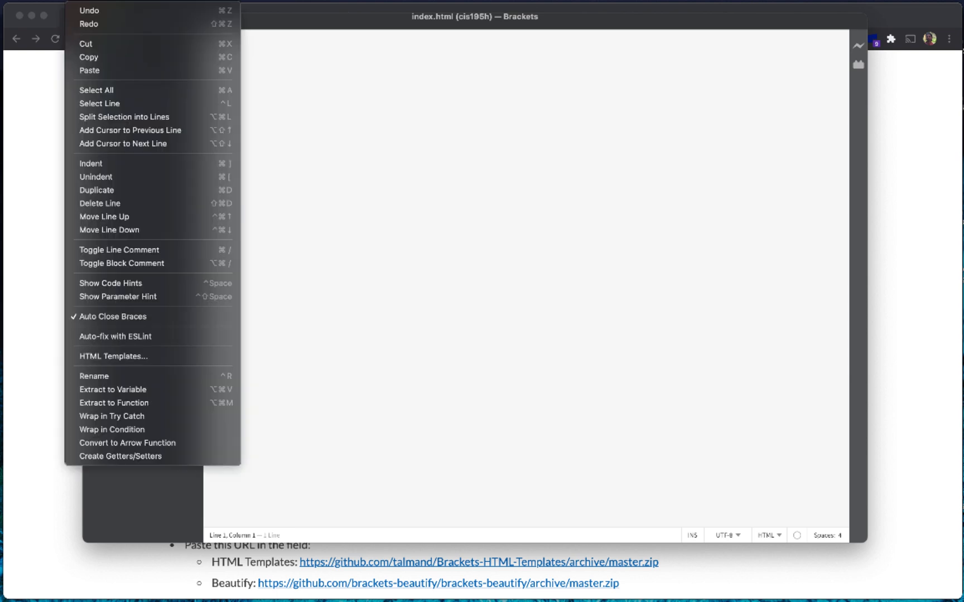
left_click(104, 361)
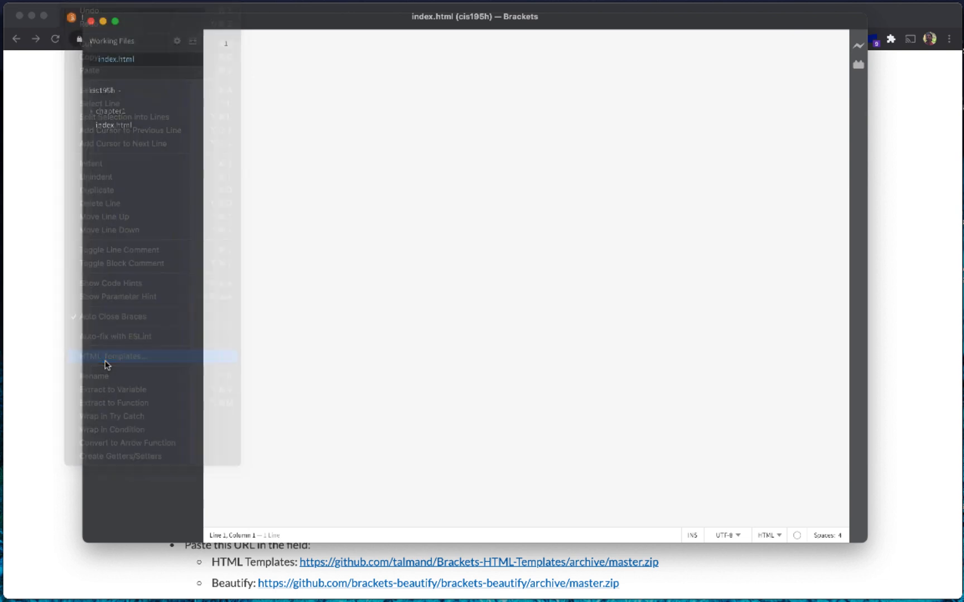
left_click(345, 272)
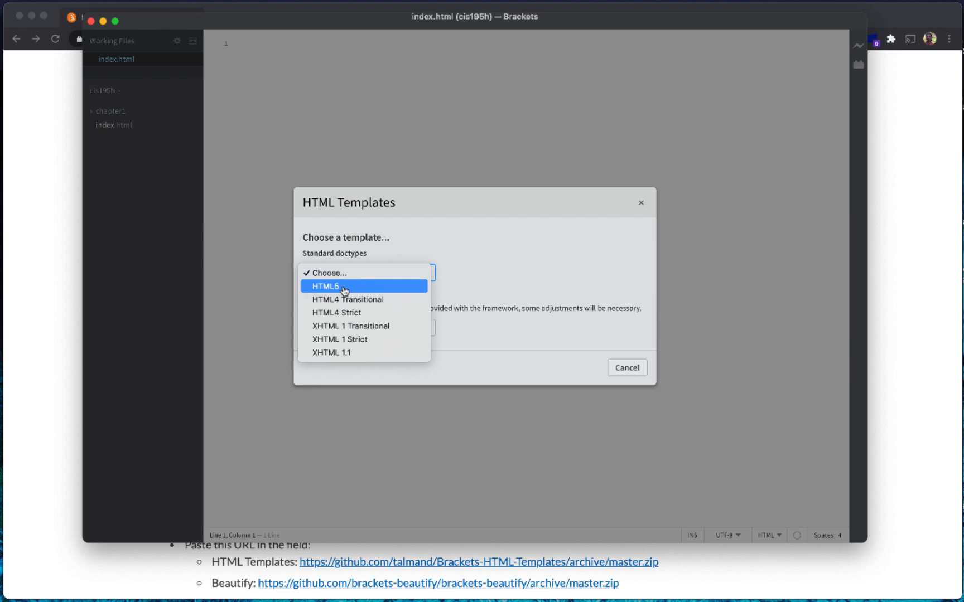
left_click(343, 287)
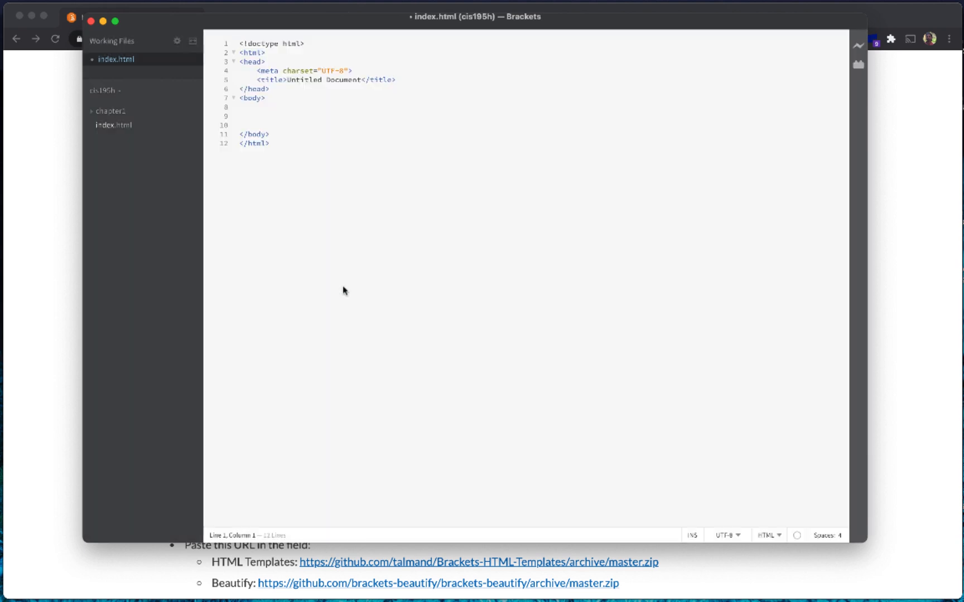